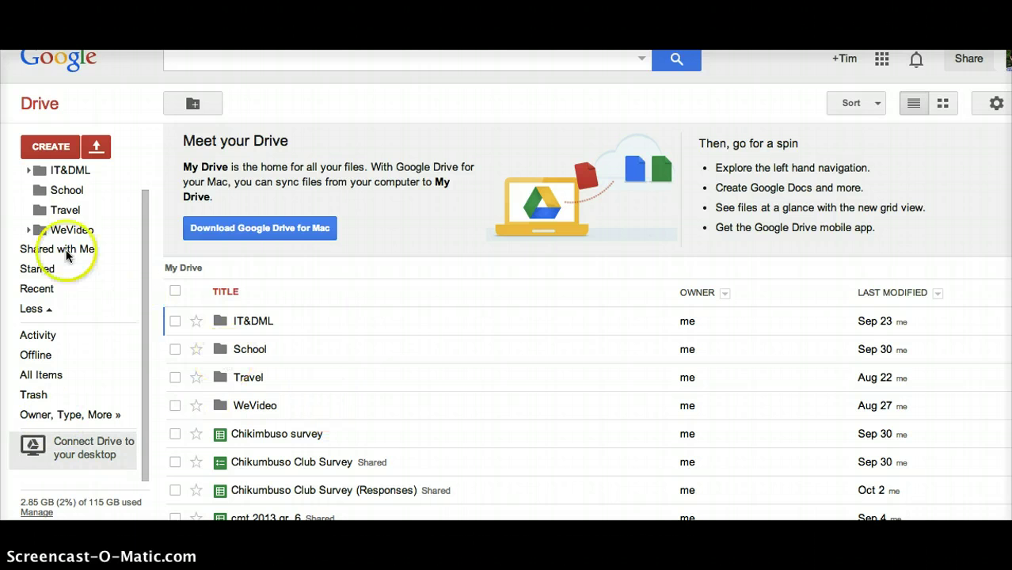
Step: Search Google Drive's app catalog for 'kaize' to find Kaizena
{"action": "left_click", "coordinate": [49, 149]}
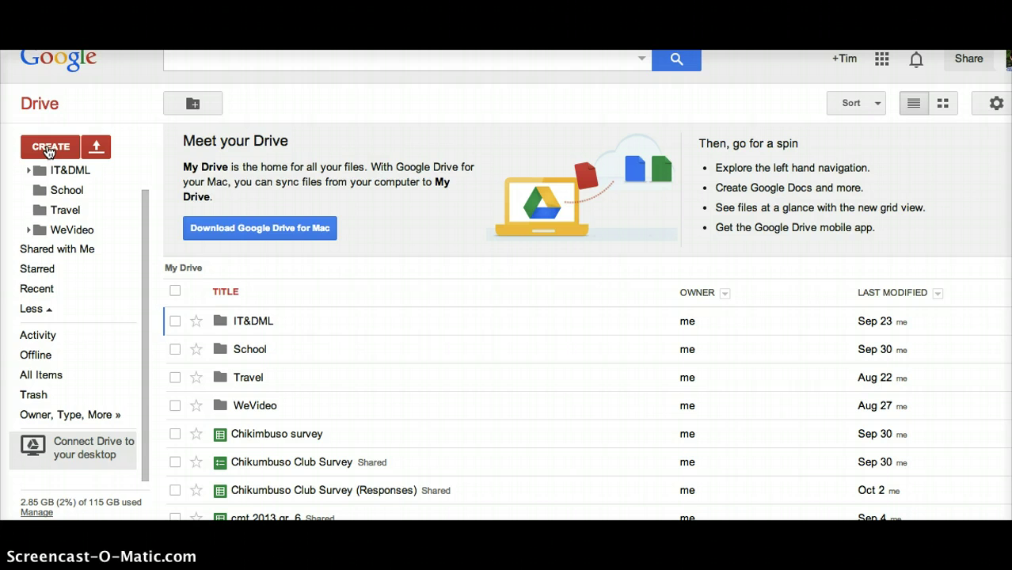
{"action": "left_click", "coordinate": [50, 150]}
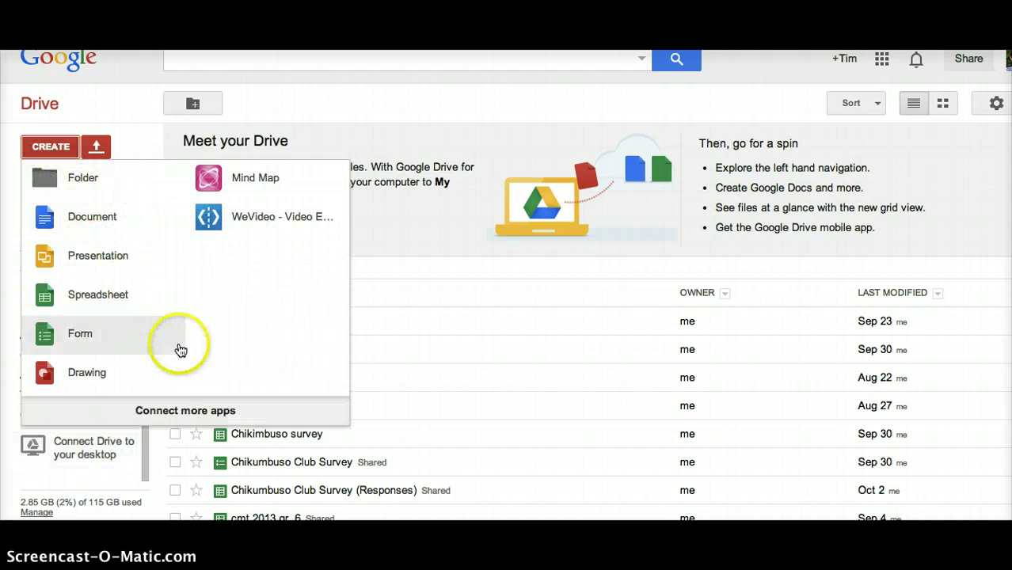
{"action": "left_click", "coordinate": [183, 411]}
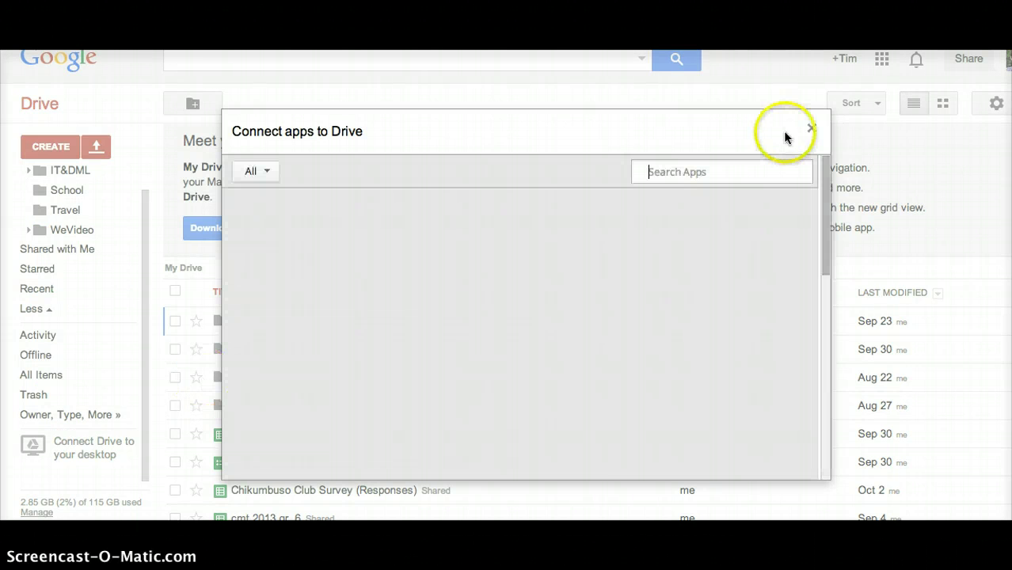
{"action": "left_click", "coordinate": [684, 168]}
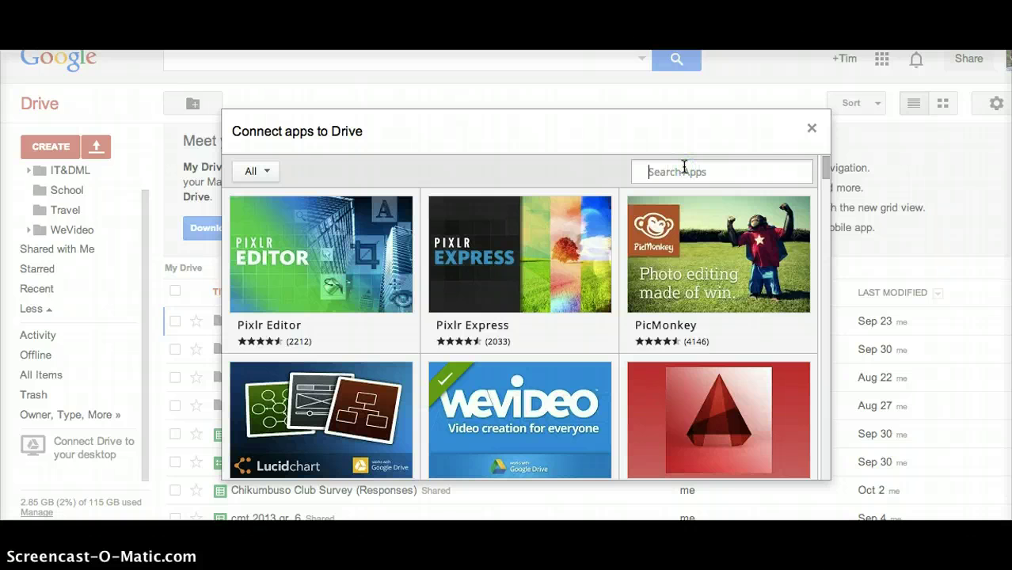
{"action": "type", "text": "kaizena"}
{"action": "key", "text": "Return"}
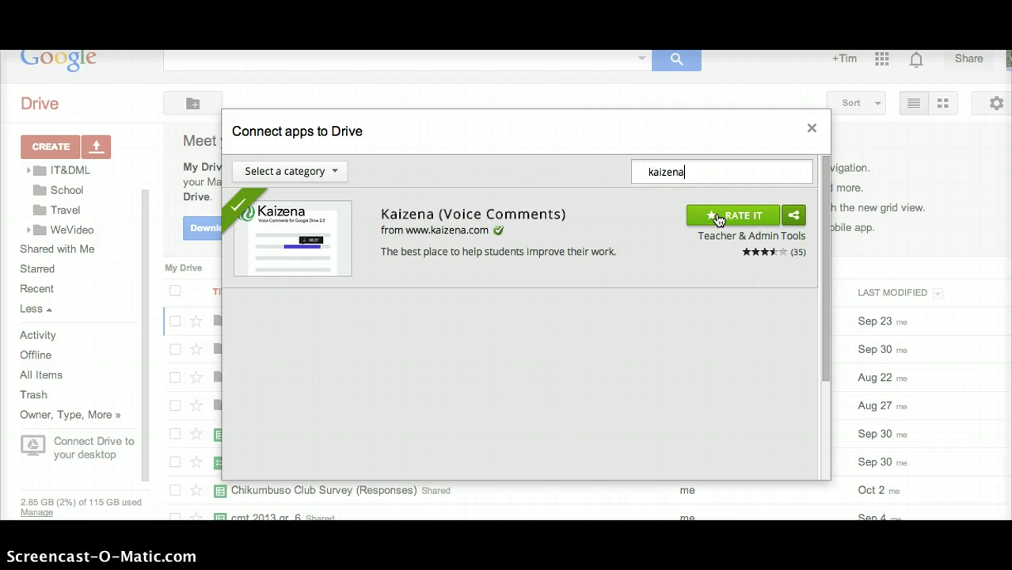
Step: Return to My Drive, connect Kaizena to Google Drive and accept its access permissions
{"action": "left_click", "coordinate": [812, 129]}
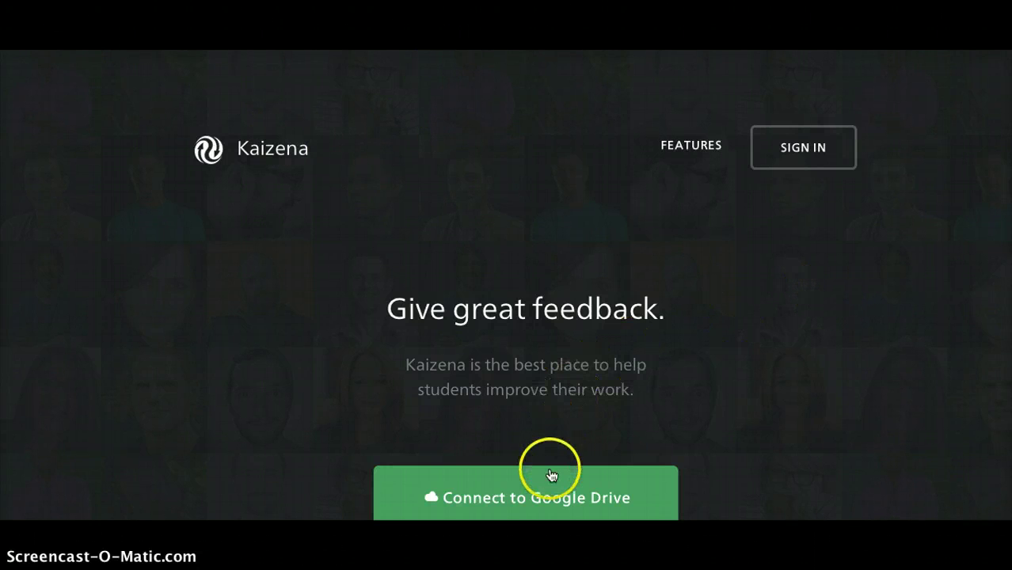
{"action": "left_click", "coordinate": [547, 496]}
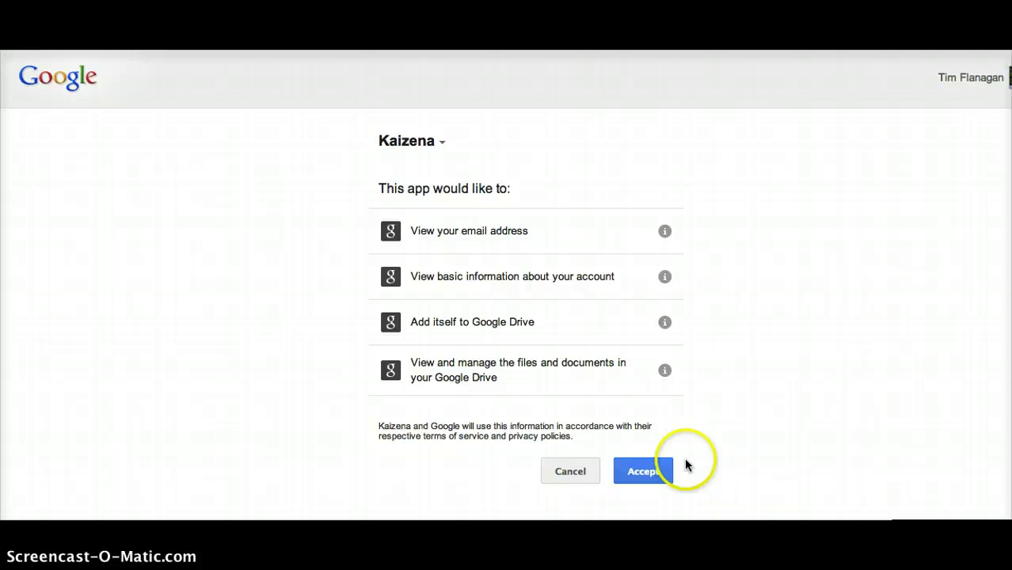
{"action": "left_click", "coordinate": [643, 471]}
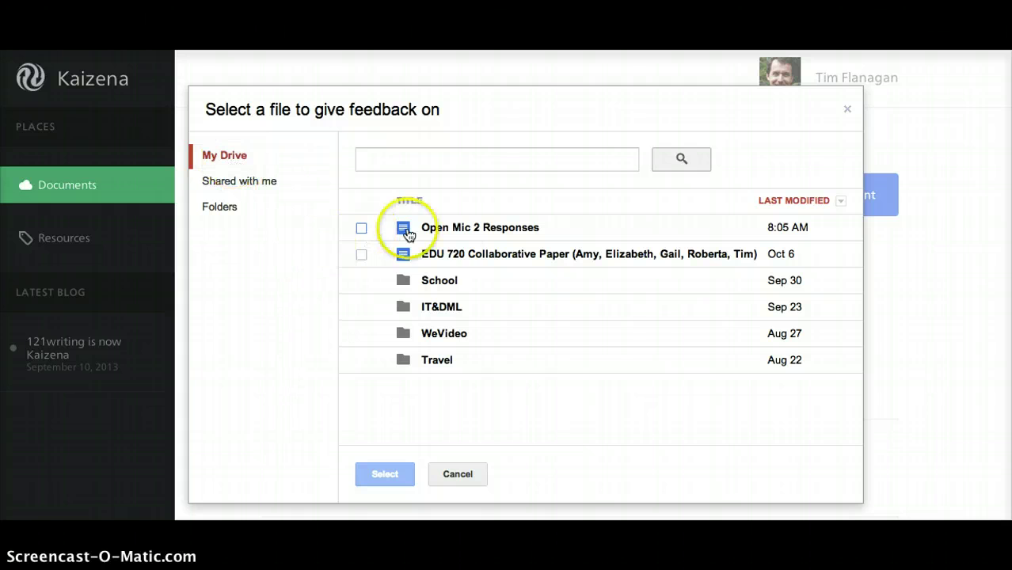
Step: Tick 'Open Mic 2 Responses' in Kaizena's file picker and select it for feedback
{"action": "left_click", "coordinate": [461, 233]}
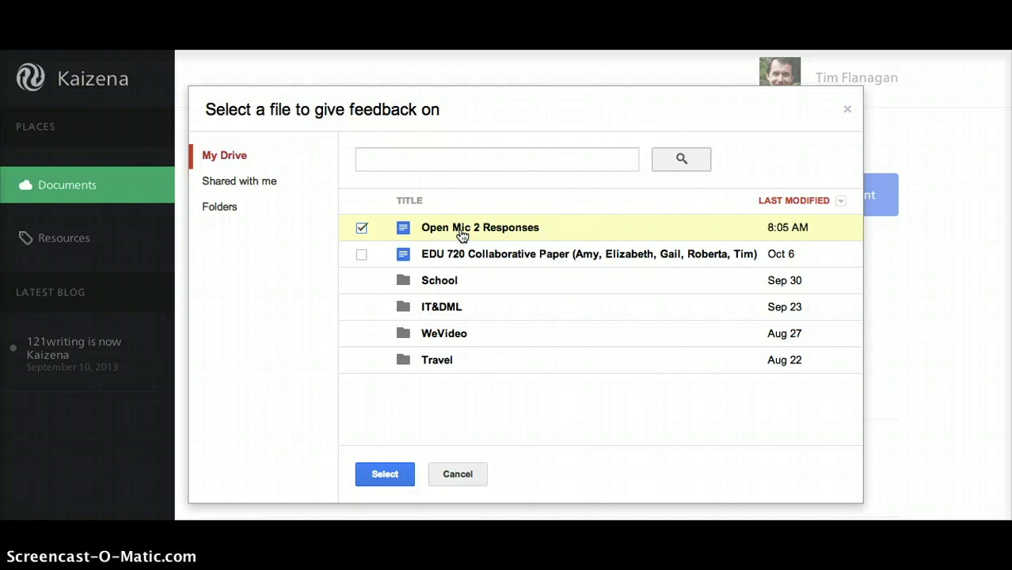
{"action": "left_click", "coordinate": [461, 232]}
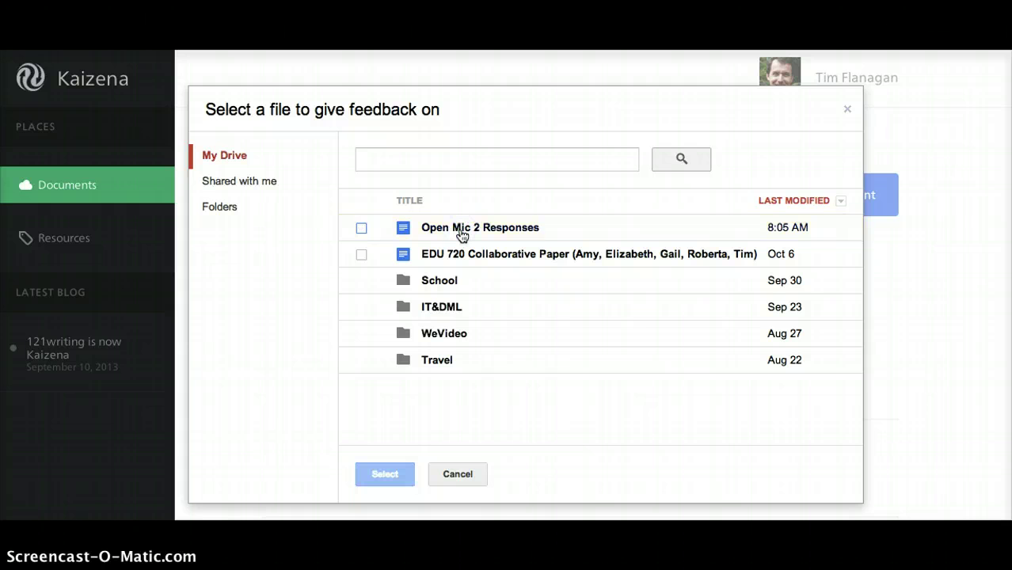
{"action": "left_click", "coordinate": [434, 230]}
{"action": "left_click", "coordinate": [379, 472]}
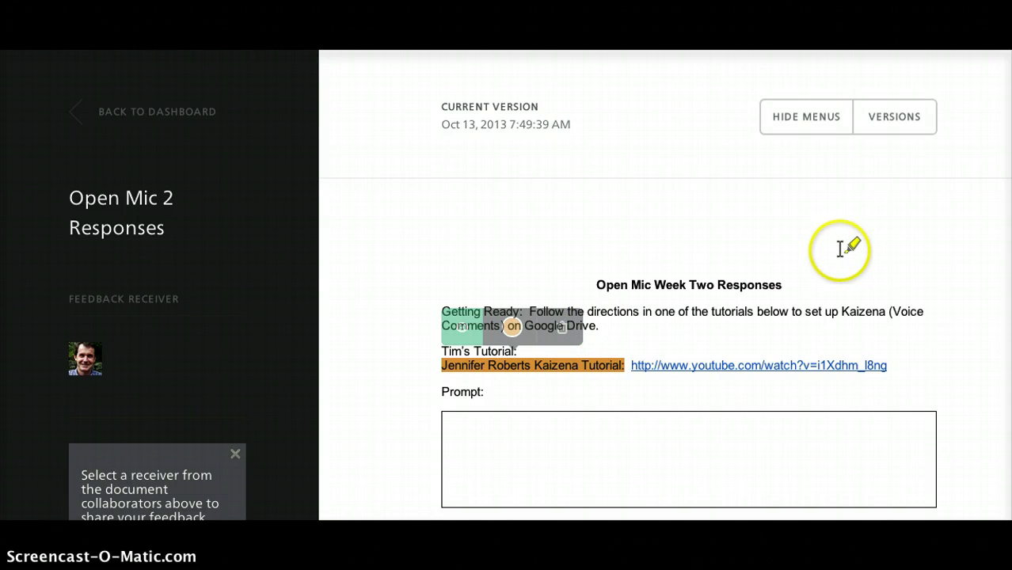
{"action": "scroll", "coordinate": [841, 248], "scroll_direction": "down", "scroll_amount": 4}
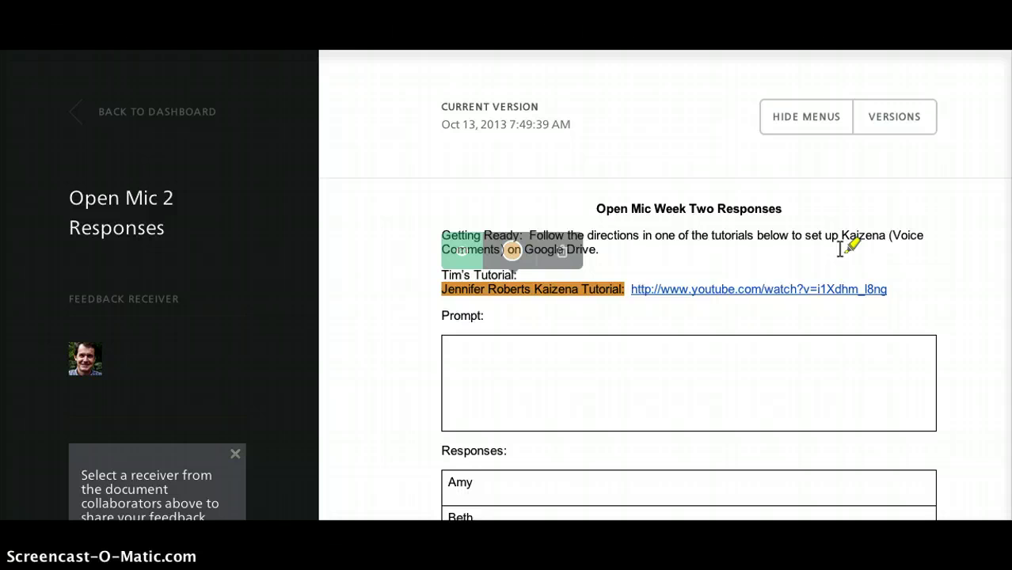
{"action": "scroll", "coordinate": [840, 248], "scroll_direction": "up", "scroll_amount": 1}
{"action": "scroll", "coordinate": [841, 248], "scroll_direction": "down", "scroll_amount": 1}
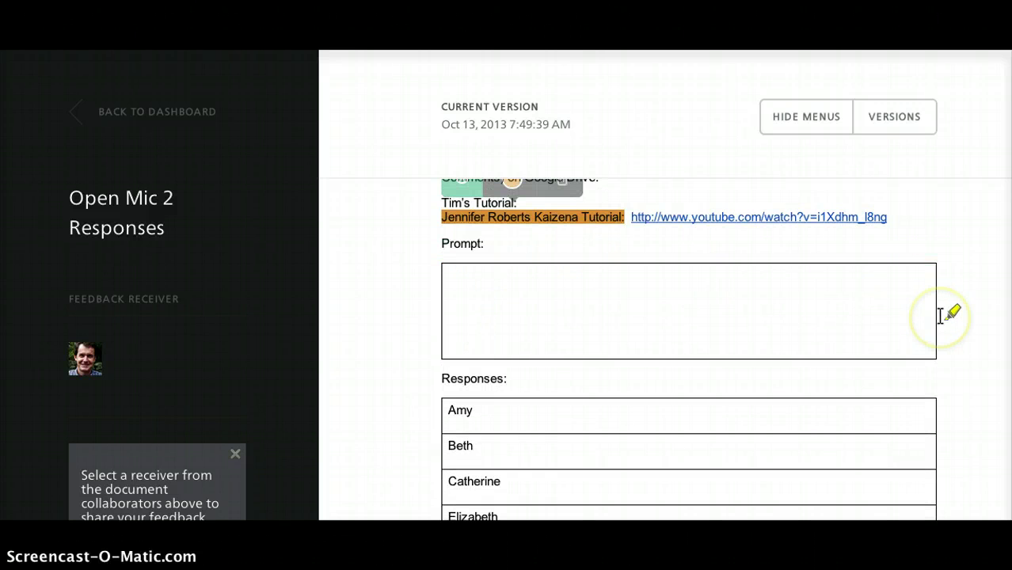
{"action": "scroll", "coordinate": [939, 314], "scroll_direction": "down", "scroll_amount": 2}
{"action": "scroll", "coordinate": [940, 315], "scroll_direction": "down", "scroll_amount": 1}
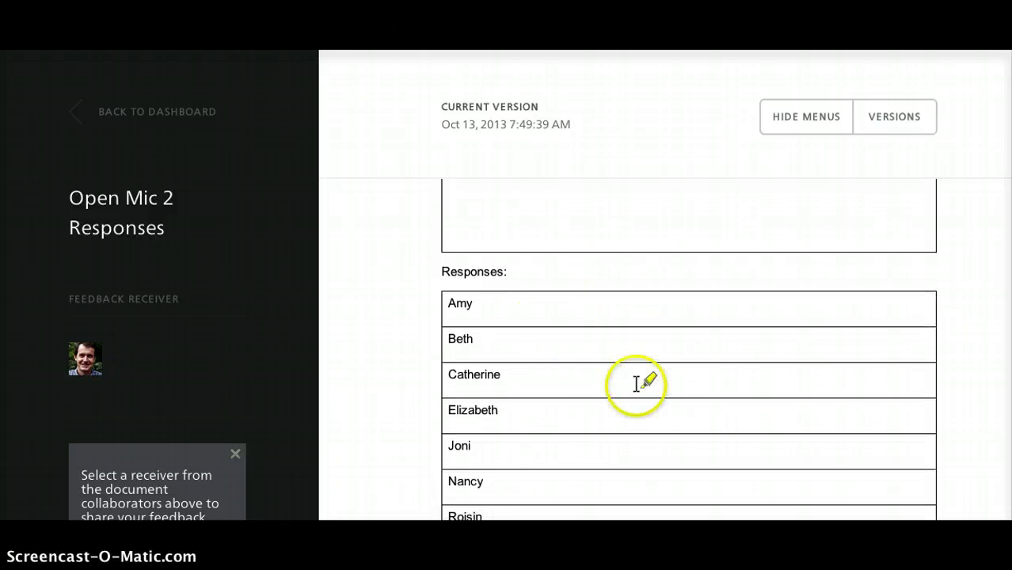
{"action": "scroll", "coordinate": [651, 410], "scroll_direction": "up", "scroll_amount": 6}
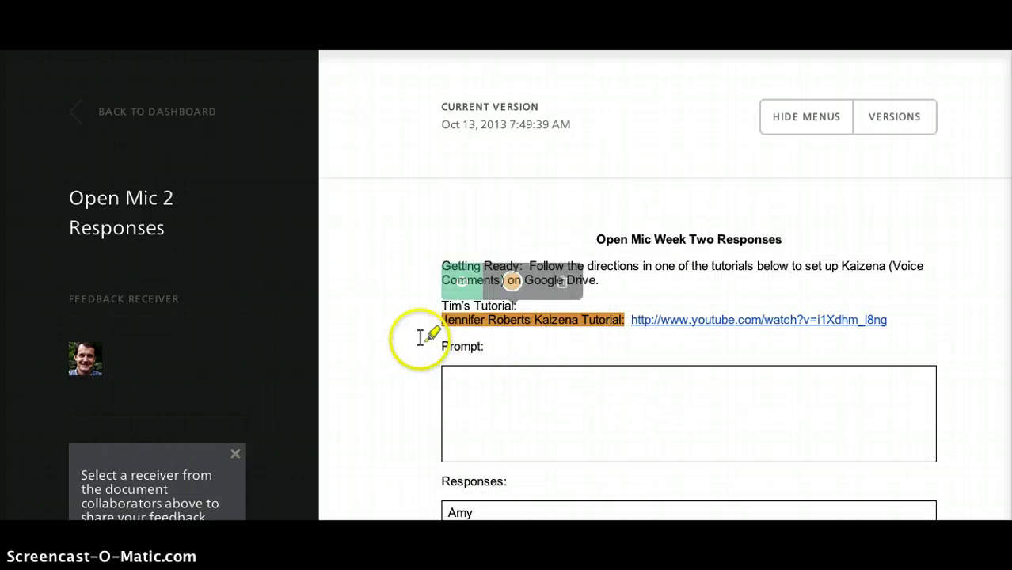
{"action": "scroll", "coordinate": [573, 392], "scroll_direction": "down", "scroll_amount": 7}
{"action": "scroll", "coordinate": [573, 392], "scroll_direction": "down", "scroll_amount": 1}
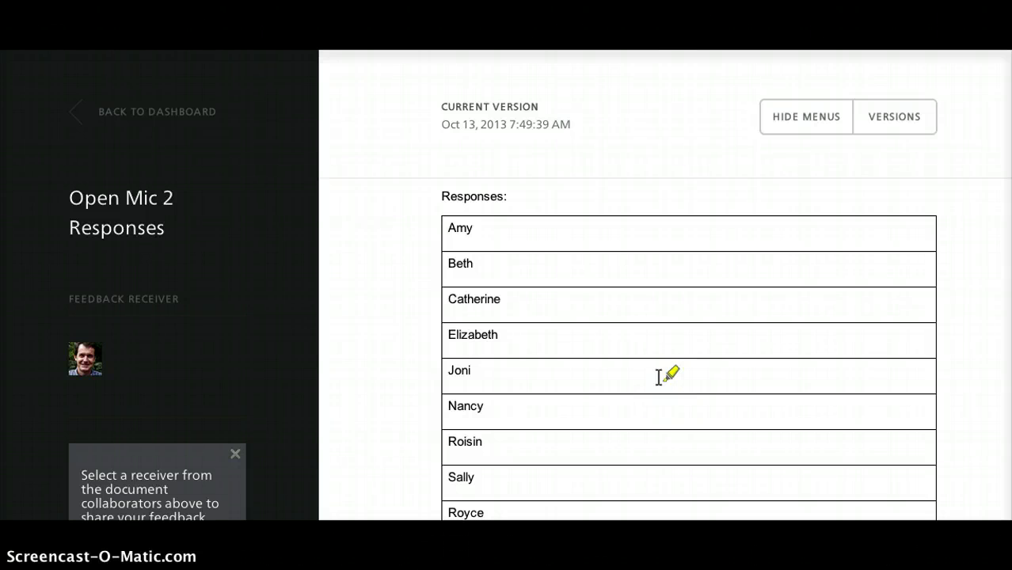
{"action": "scroll", "coordinate": [659, 377], "scroll_direction": "up", "scroll_amount": 8}
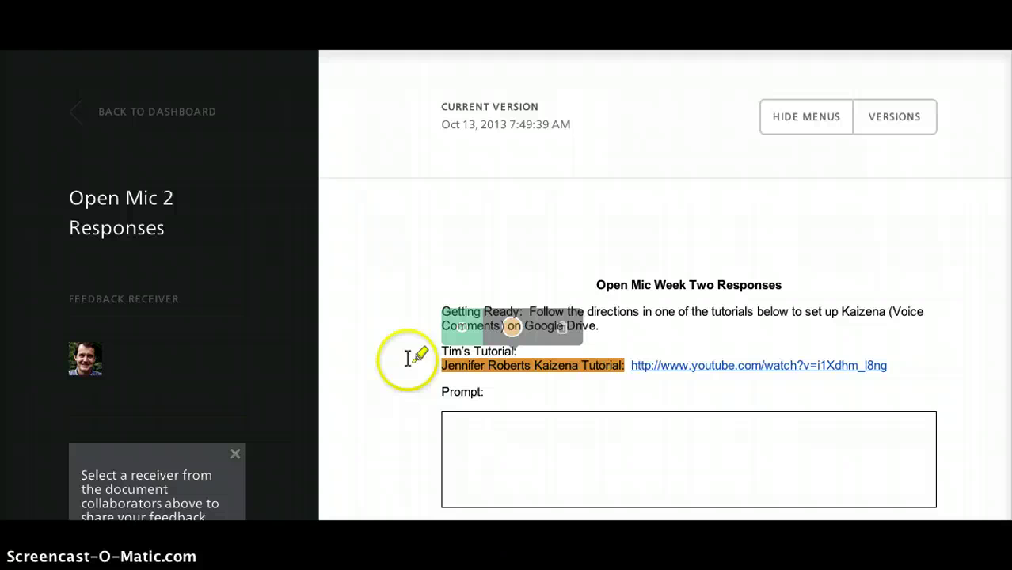
Step: Delete the existing highlight, then highlight the second tutorial line through 'Kaizena Tutorial:'
{"action": "left_click", "coordinate": [442, 365]}
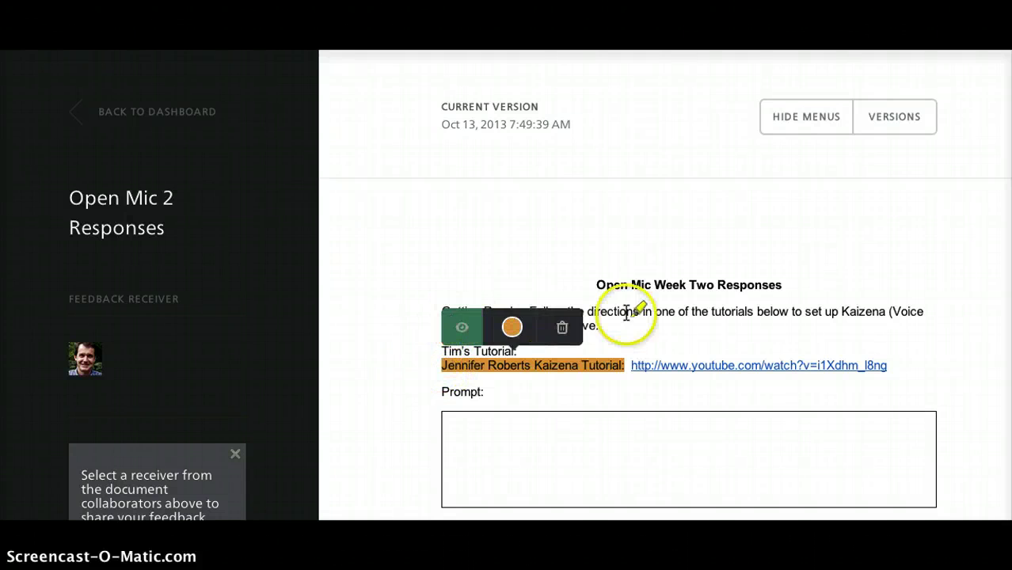
{"action": "left_click", "coordinate": [562, 327]}
{"action": "left_click", "coordinate": [614, 314]}
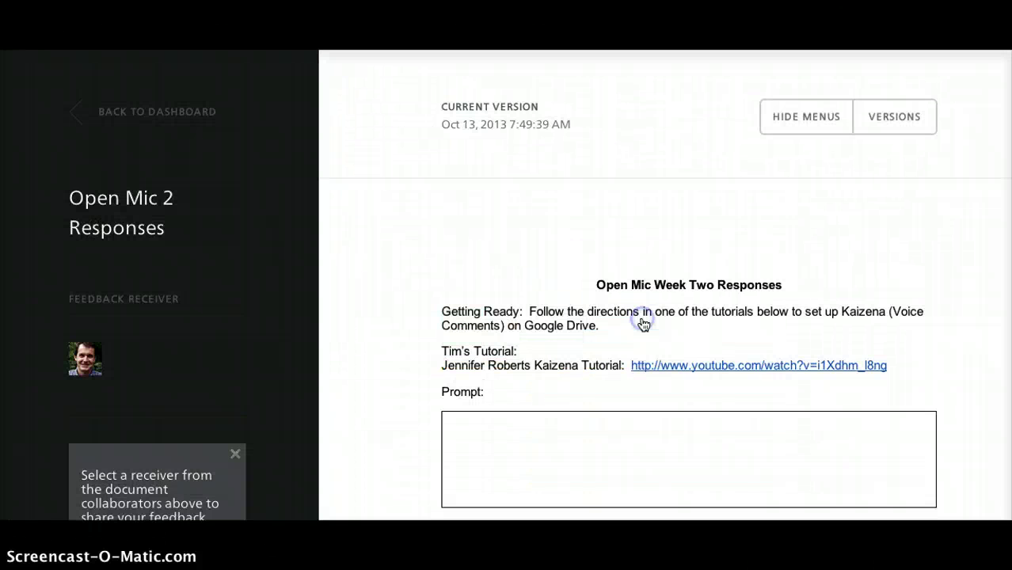
{"action": "left_click", "coordinate": [383, 398]}
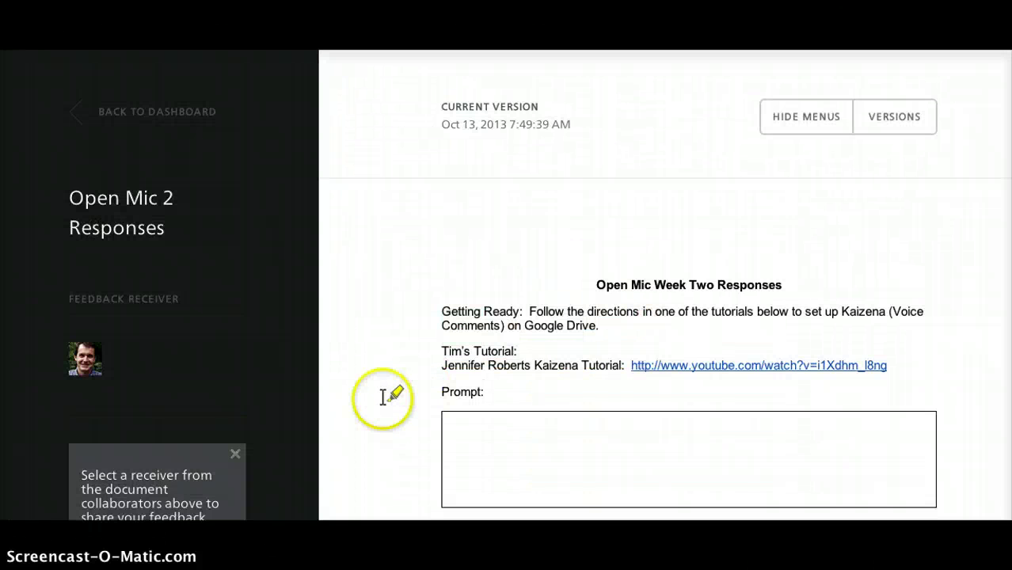
{"action": "left_click", "coordinate": [444, 367]}
{"action": "left_click_drag", "start_coordinate": [444, 366], "coordinate": [624, 367]}
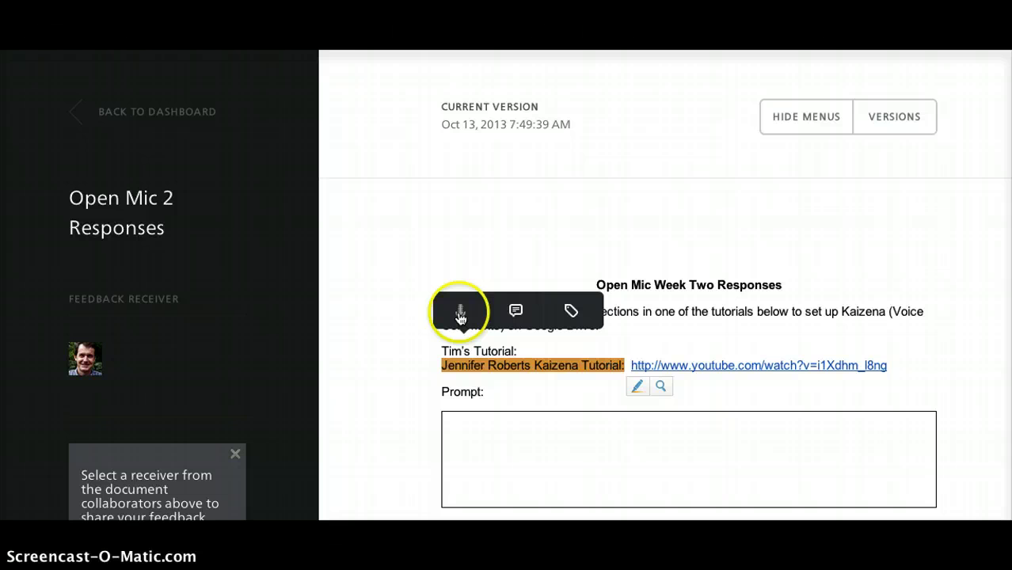
Step: Record an 11-second voice comment on the highlighted tutorial label, stopping at 0:11
{"action": "left_click", "coordinate": [460, 316]}
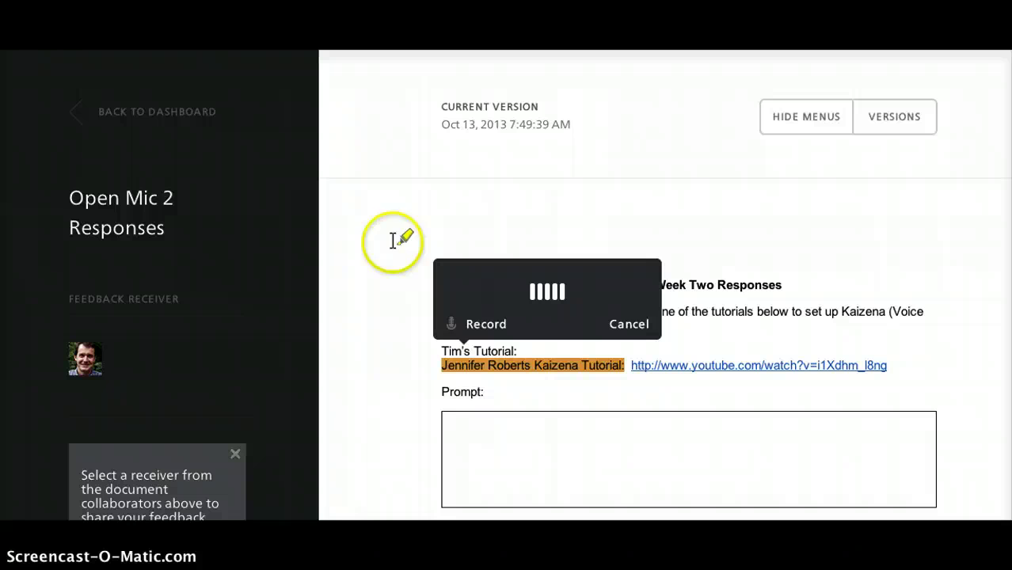
{"action": "left_click", "coordinate": [485, 325]}
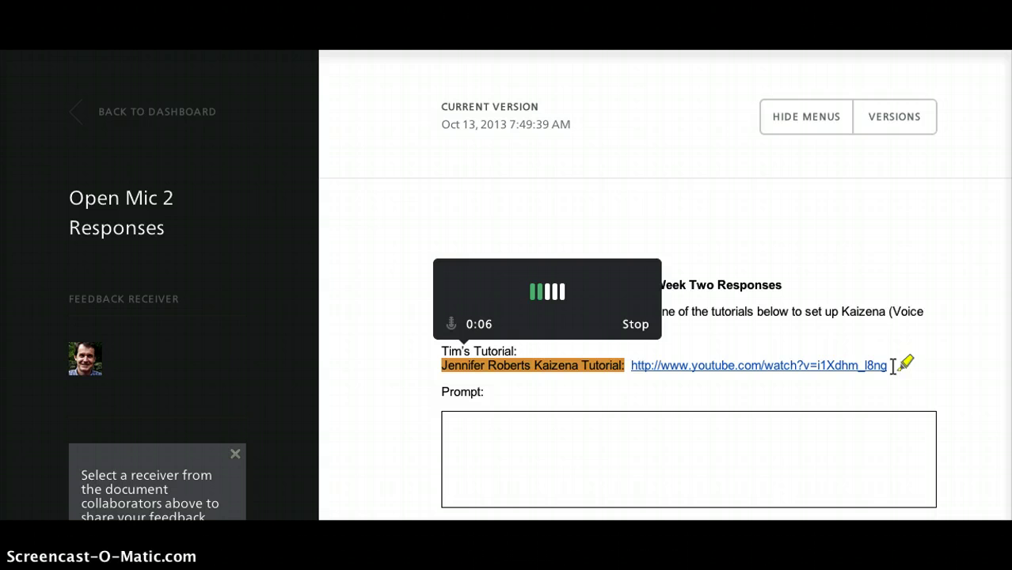
{"action": "left_click", "coordinate": [879, 368]}
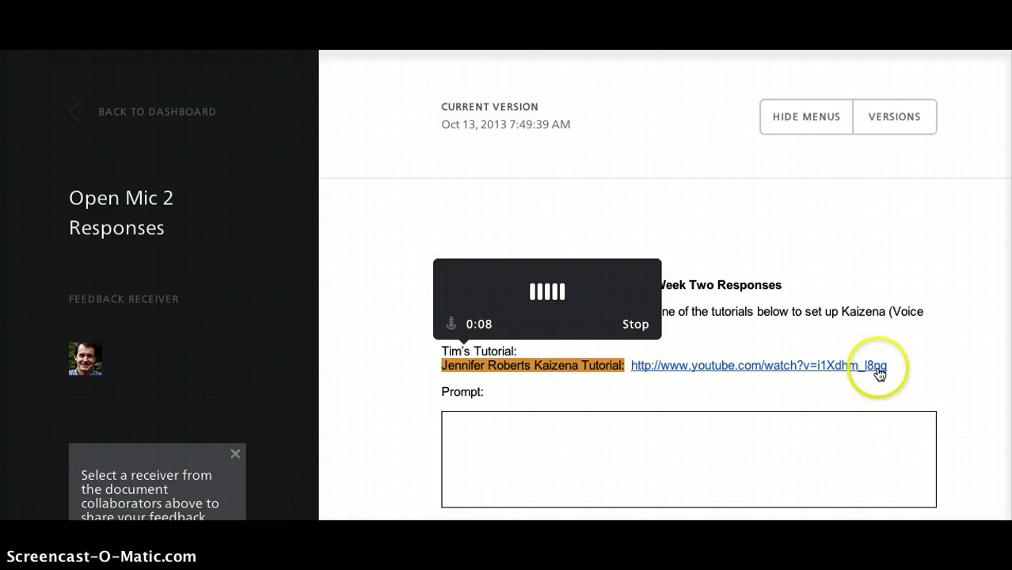
{"action": "left_click", "coordinate": [637, 324]}
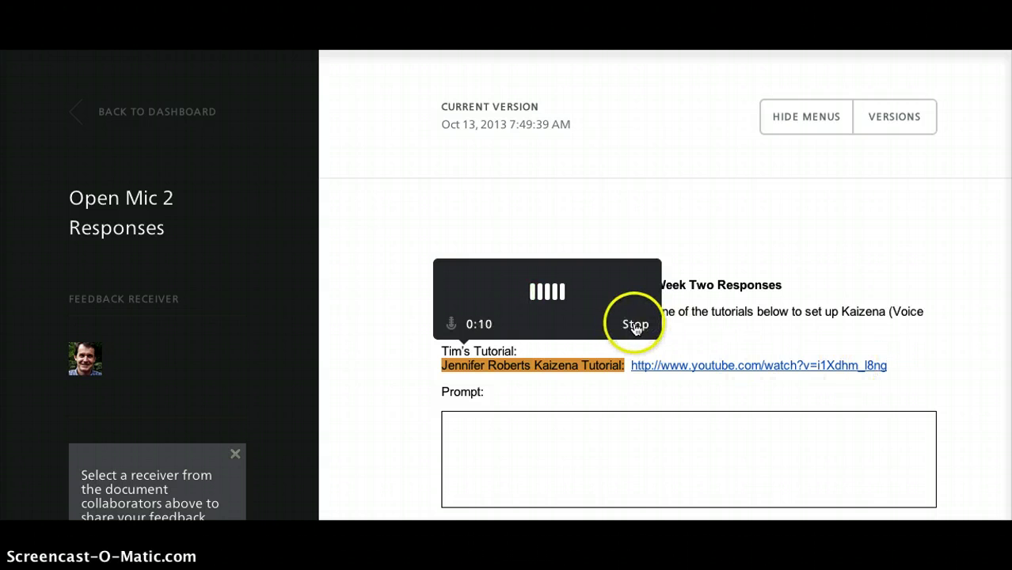
{"action": "left_click", "coordinate": [634, 325]}
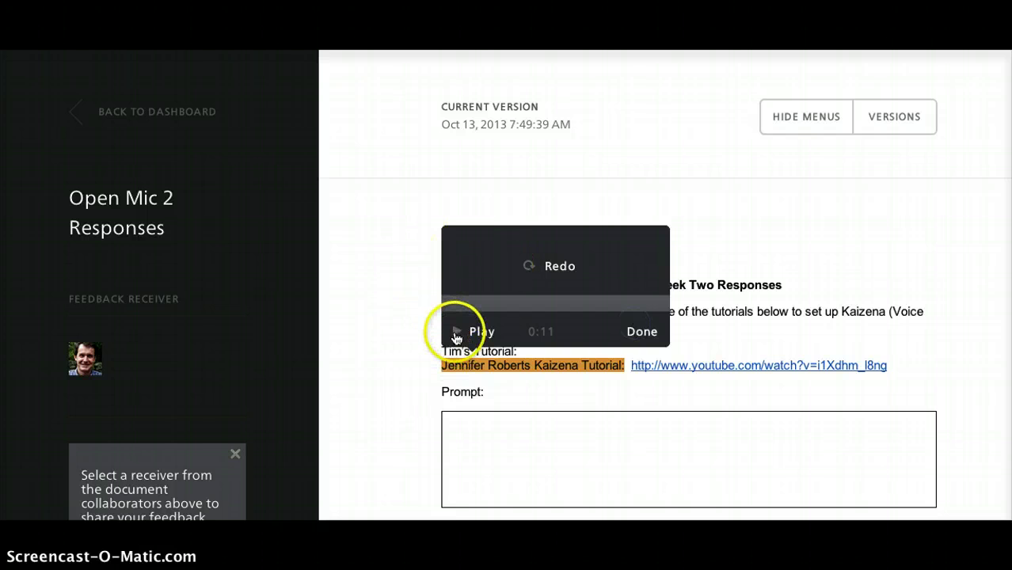
Step: Play back the voice comment briefly, pause it, and save it with Done
{"action": "left_click", "coordinate": [456, 333]}
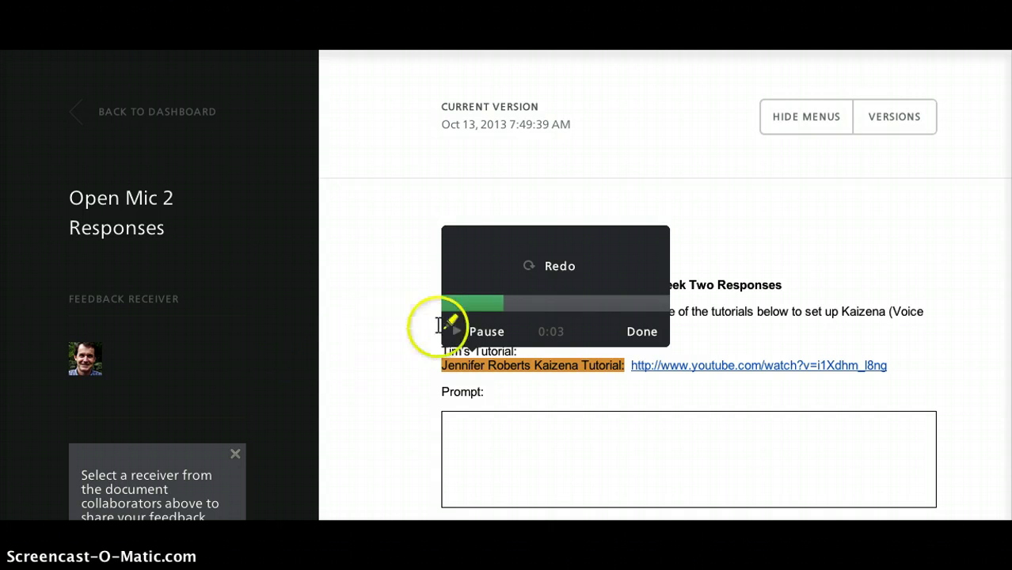
{"action": "left_click", "coordinate": [485, 332]}
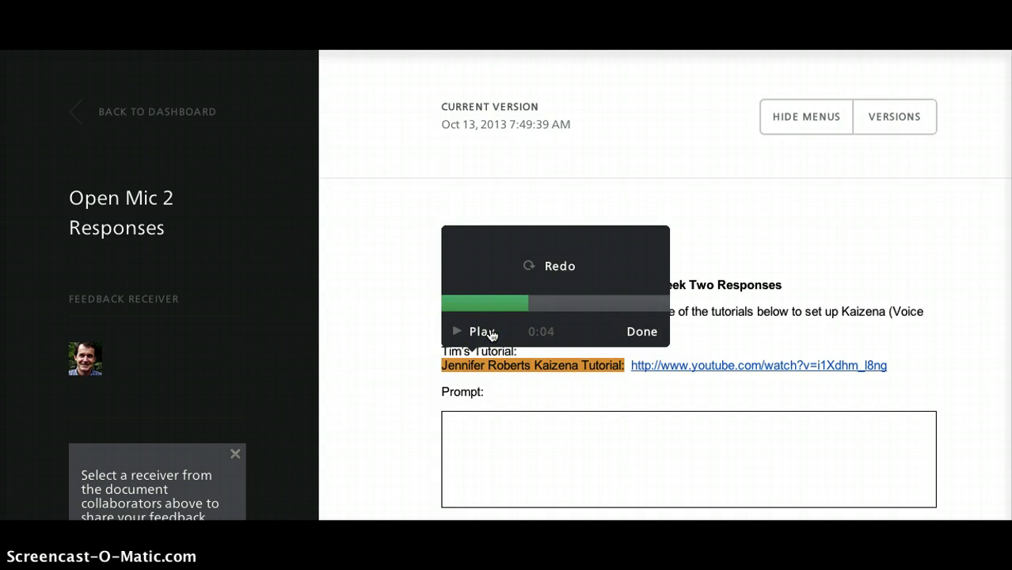
{"action": "left_click", "coordinate": [644, 332]}
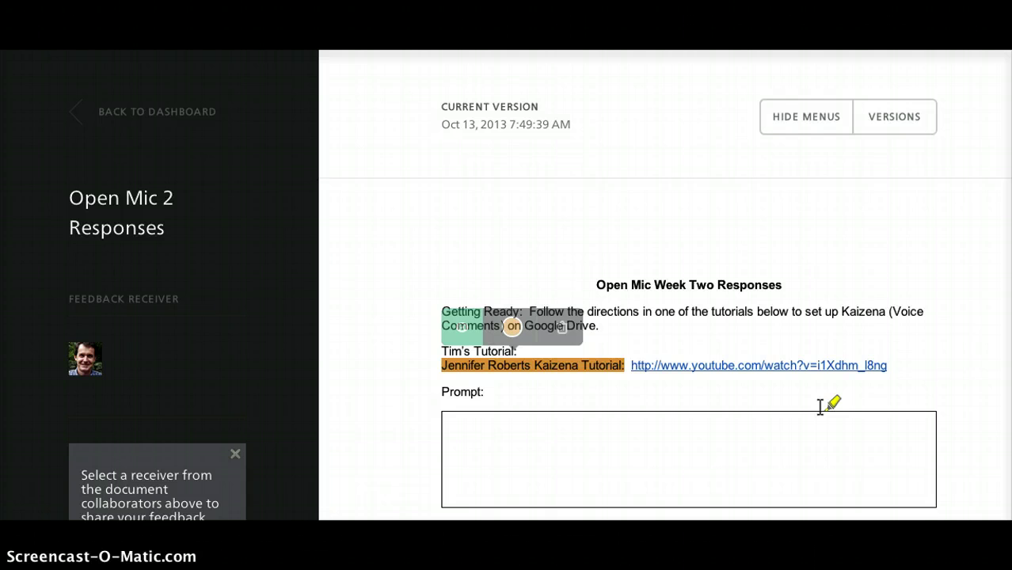
{"action": "left_click", "coordinate": [910, 379]}
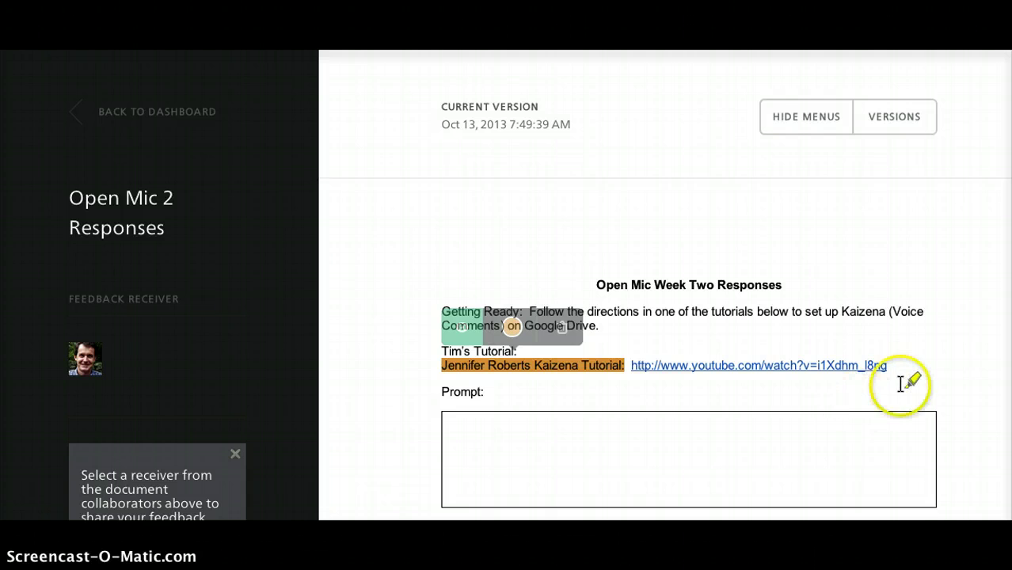